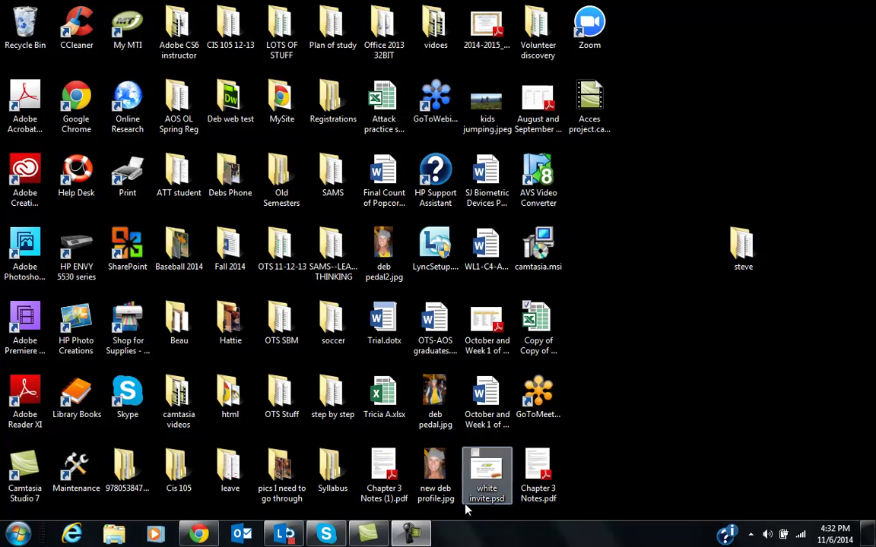
Open the Windows 7 Start menu's program list to find Access 2013
{"action": "left_click", "coordinate": [412, 534]}
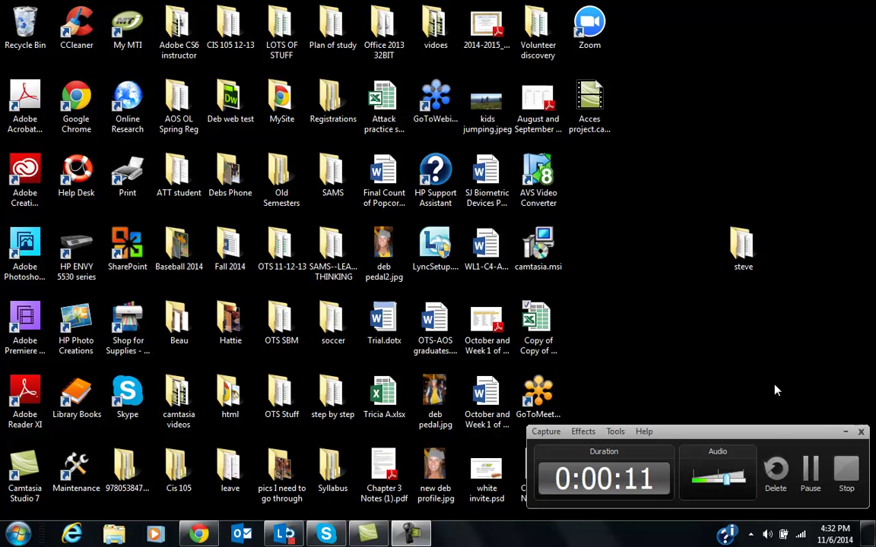
{"action": "left_click", "coordinate": [847, 433]}
{"action": "left_click", "coordinate": [9, 536]}
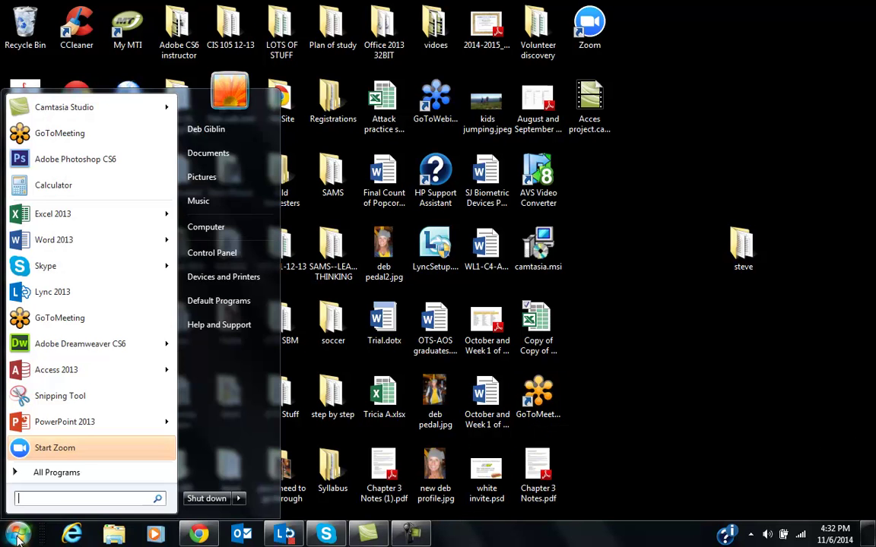
Launch Access and create a blank desktop database named Elite saved on the Desktop
{"action": "left_click", "coordinate": [67, 370]}
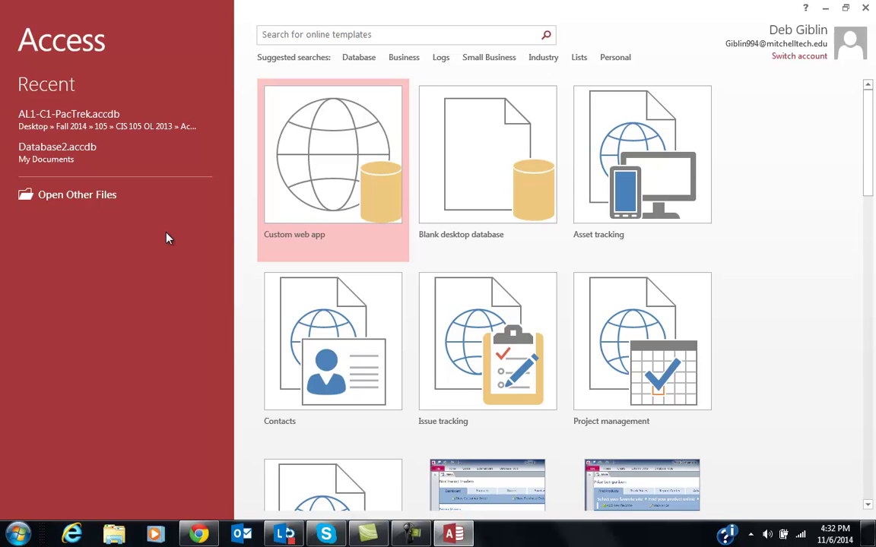
{"action": "left_click", "coordinate": [489, 190]}
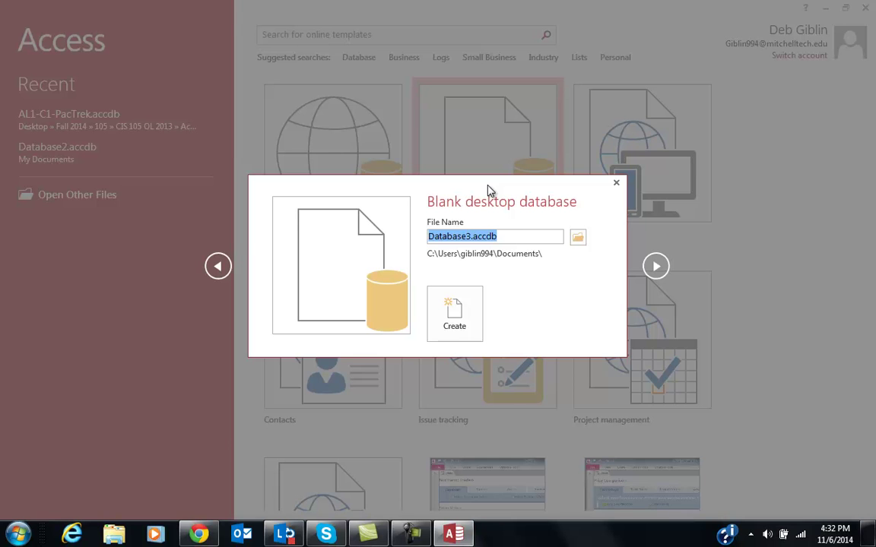
{"action": "left_click", "coordinate": [579, 239]}
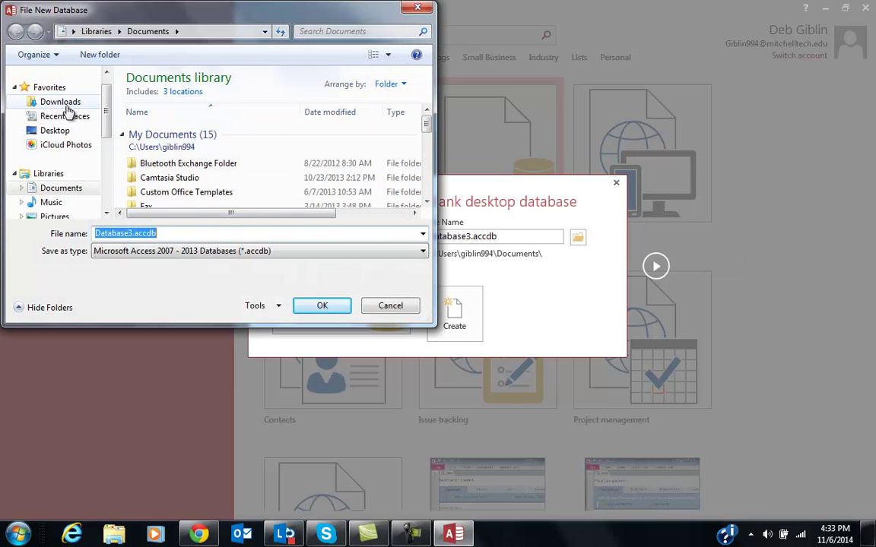
{"action": "left_click", "coordinate": [61, 130]}
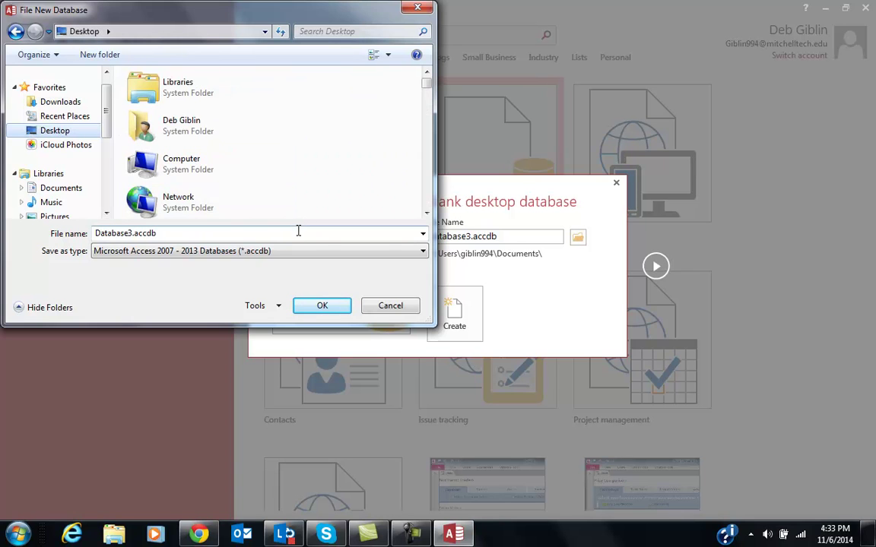
{"action": "double_click", "coordinate": [176, 233]}
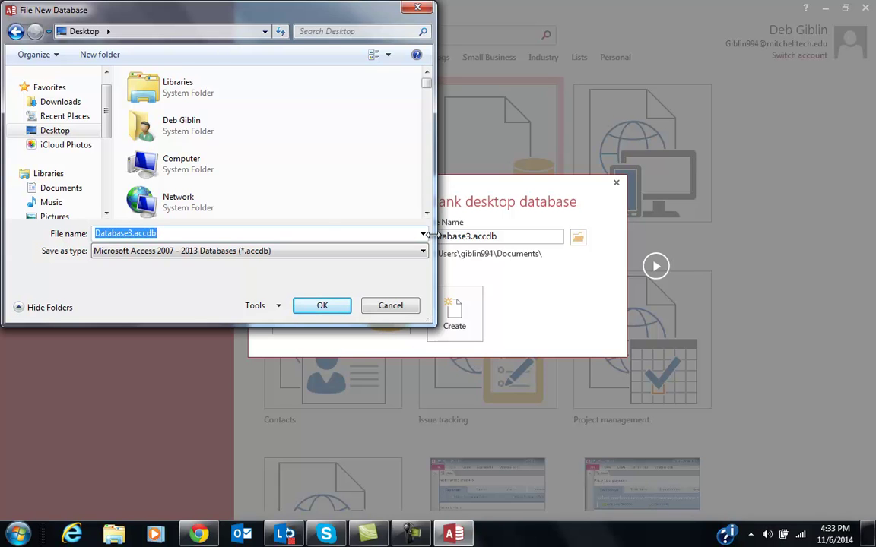
{"action": "type", "text": "Elite"}
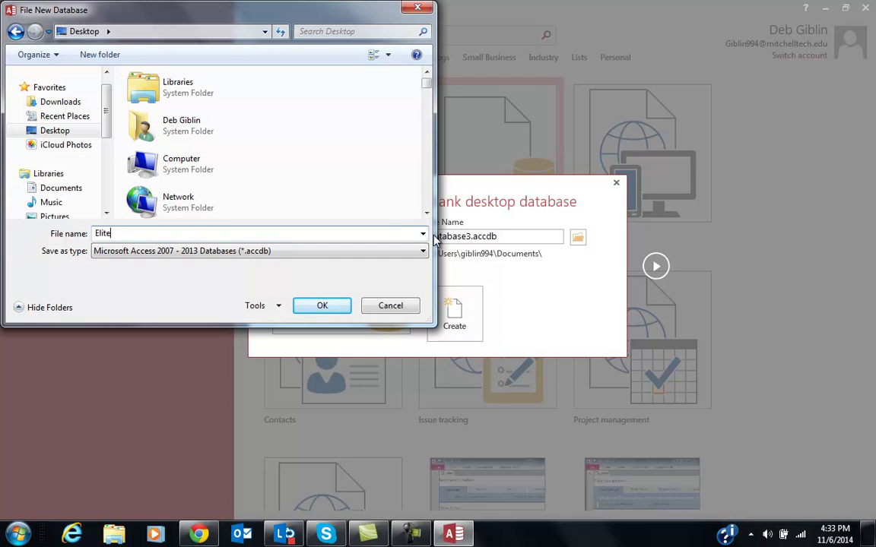
{"action": "left_click", "coordinate": [325, 306]}
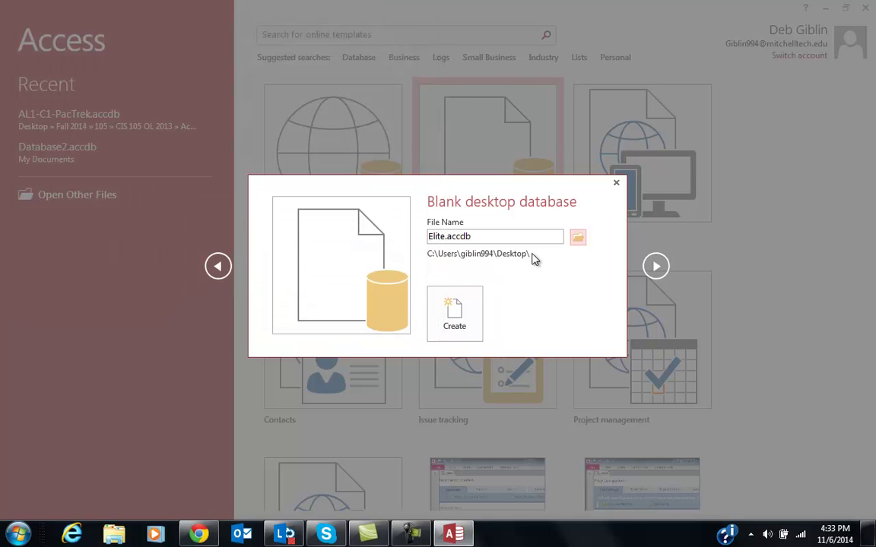
{"action": "left_click", "coordinate": [460, 308]}
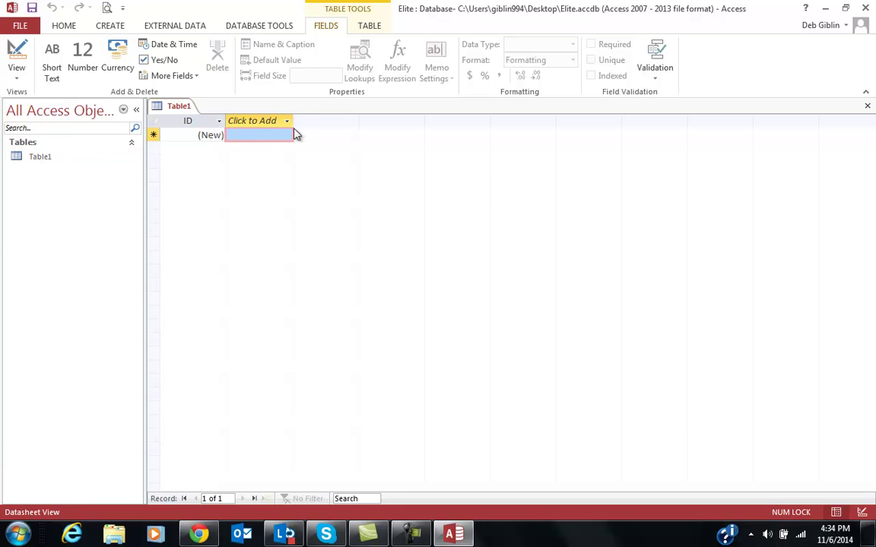
Switch Table1 to Design view, saving it as Limousines
{"action": "left_click", "coordinate": [17, 76]}
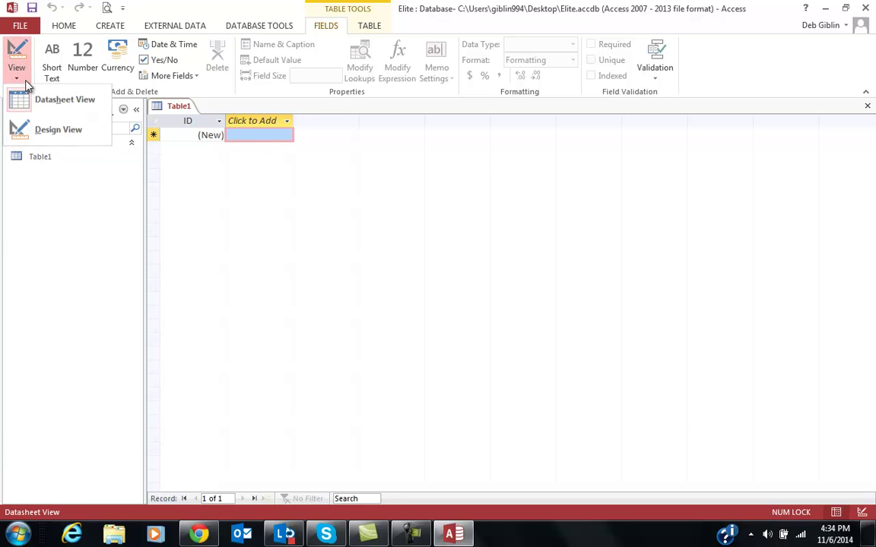
{"action": "left_click", "coordinate": [34, 129]}
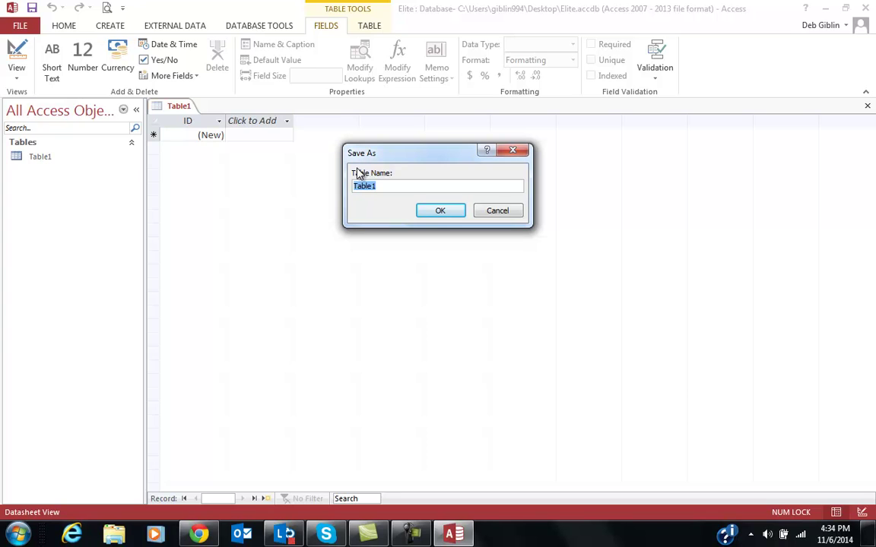
{"action": "type", "text": "Limousines"}
{"action": "left_click", "coordinate": [435, 211]}
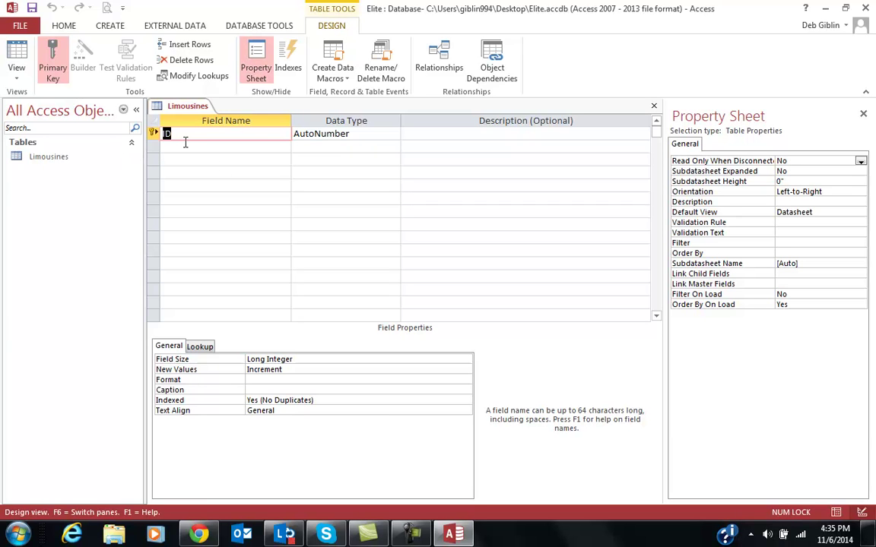
Rename the ID field to LimoID as Short Text with field size 2
{"action": "type", "text": "Lin"}
{"action": "type", "text": "oID"}
{"action": "key", "text": "BackSpace"}
{"action": "type", "text": "d"}
{"action": "left_click", "coordinate": [327, 134]}
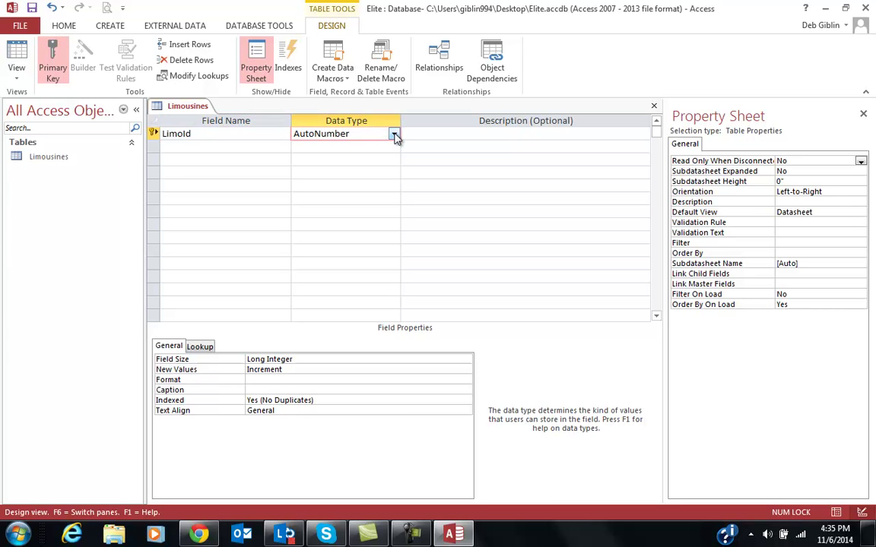
{"action": "left_click", "coordinate": [393, 135]}
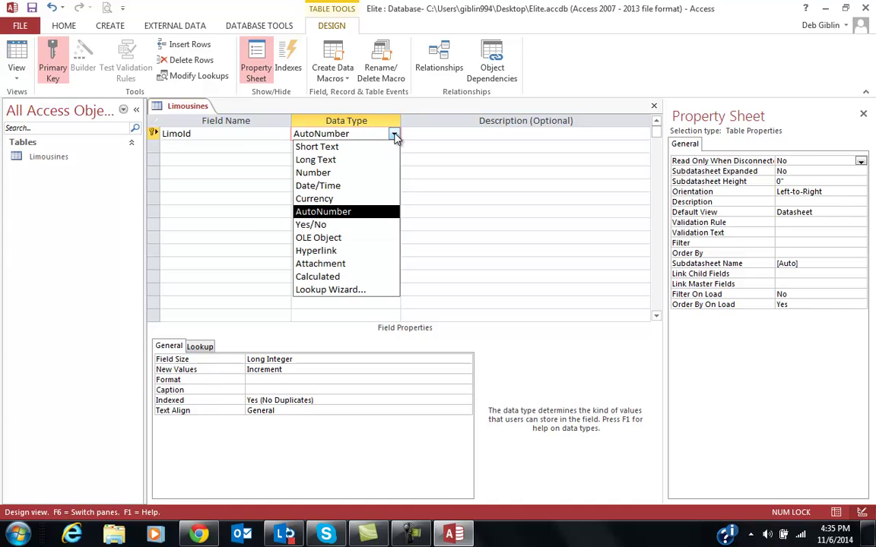
{"action": "left_click", "coordinate": [376, 144]}
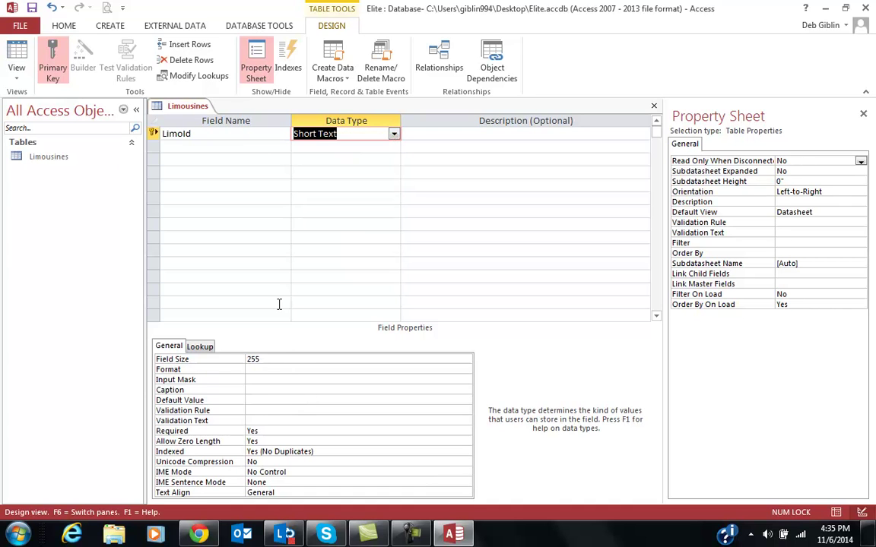
{"action": "left_click", "coordinate": [286, 360]}
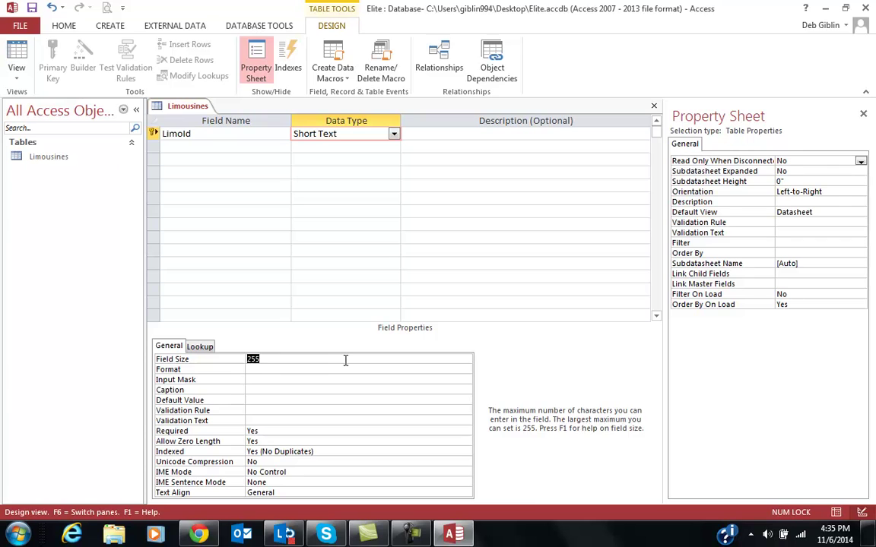
{"action": "type", "text": "2"}
{"action": "left_click", "coordinate": [192, 133]}
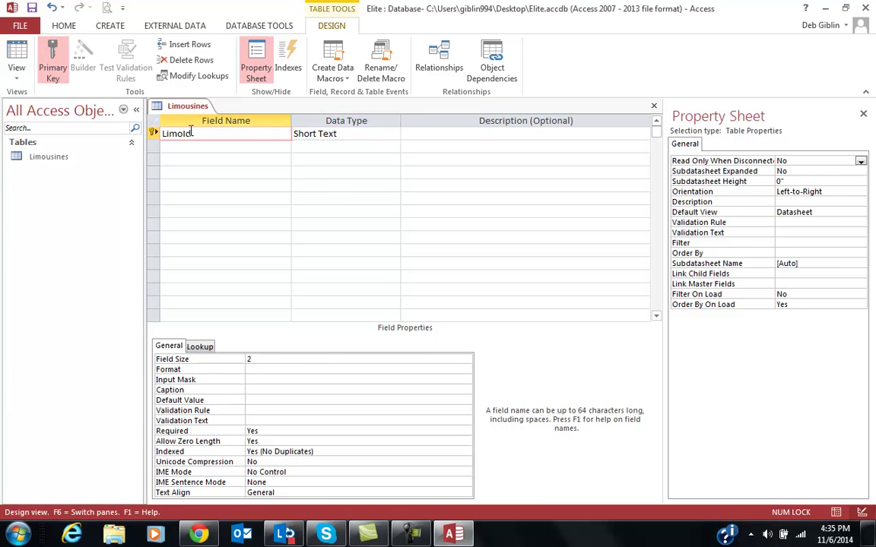
{"action": "key", "text": "BackSpace"}
{"action": "type", "text": "D"}
Add a second field named Description and set its data type
{"action": "left_click", "coordinate": [204, 147]}
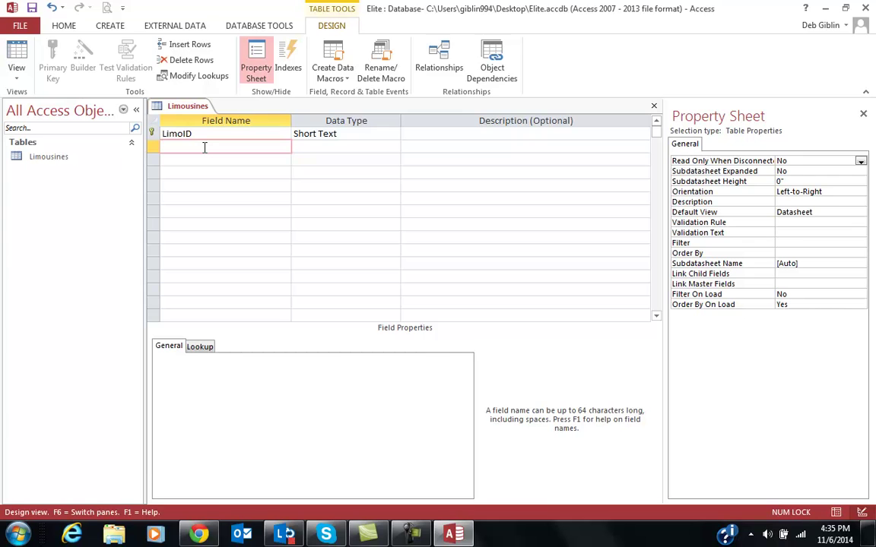
{"action": "type", "text": "Description"}
{"action": "left_click", "coordinate": [327, 149]}
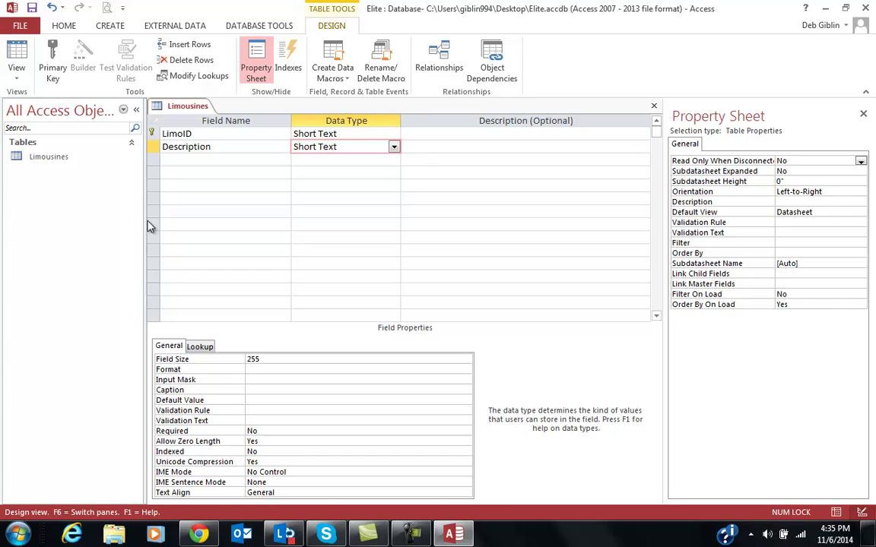
Save and switch to Datasheet view, then enter record 01, '2011 White Stretch'
{"action": "left_click", "coordinate": [15, 72]}
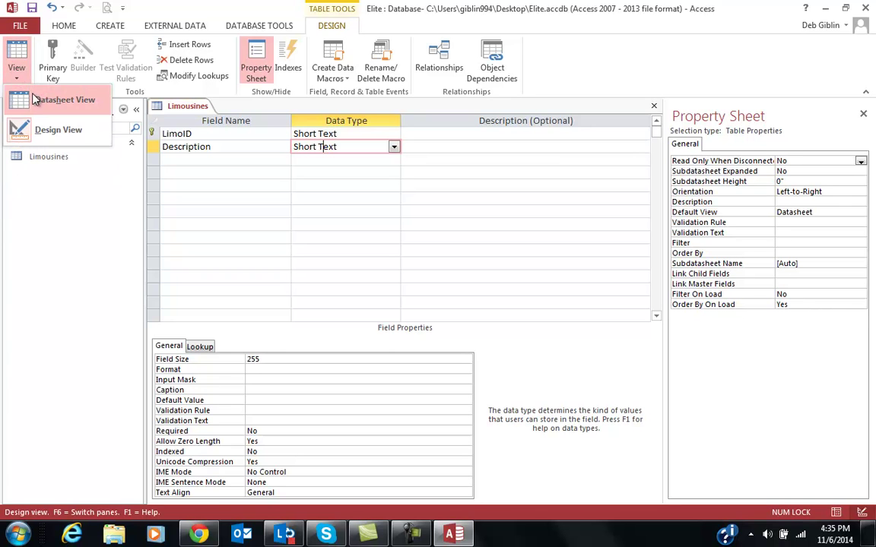
{"action": "left_click", "coordinate": [34, 99]}
{"action": "left_click", "coordinate": [413, 307]}
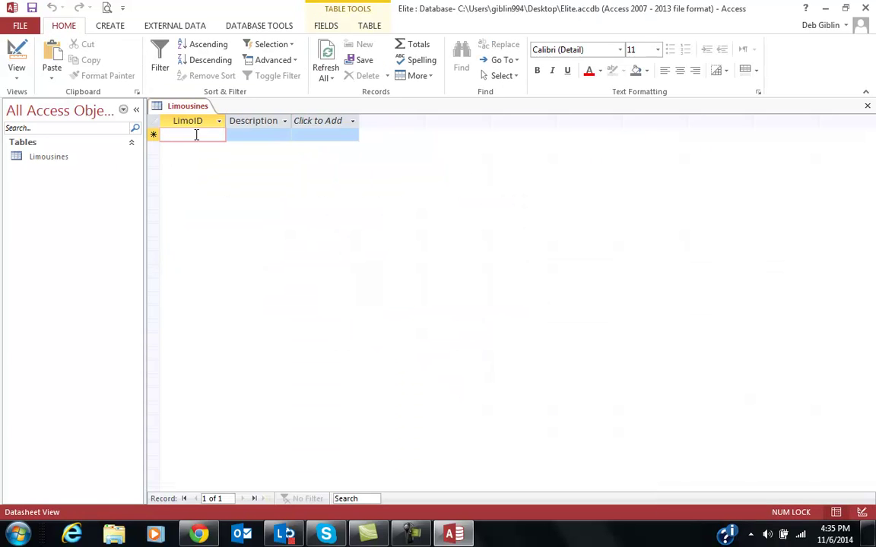
{"action": "type", "text": "01"}
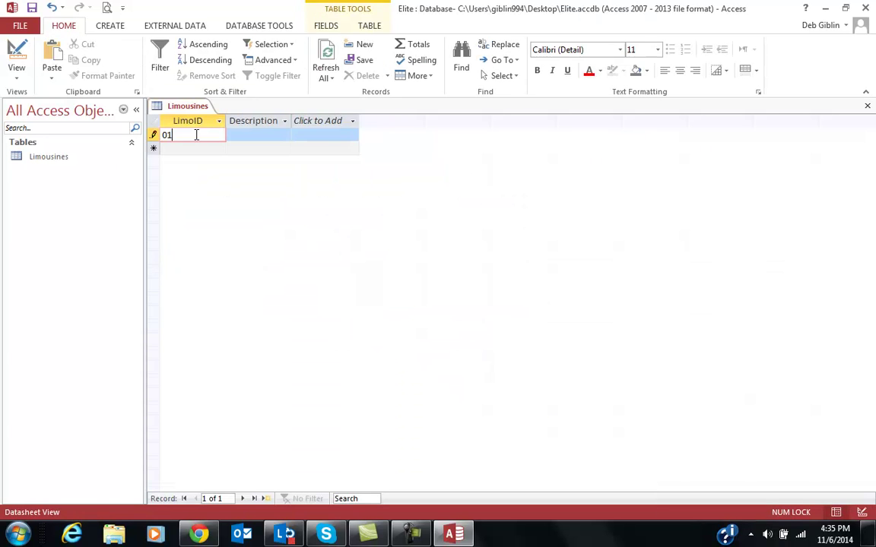
{"action": "key", "text": "Tab"}
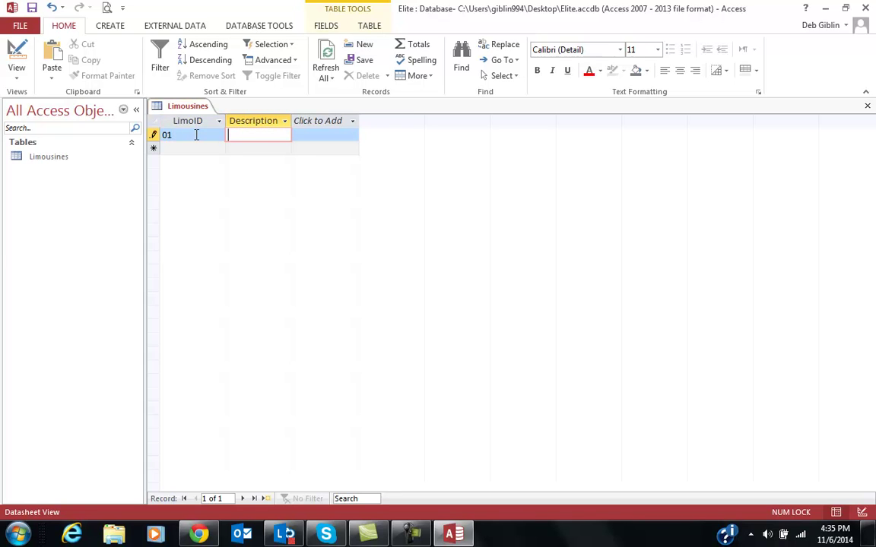
{"action": "type", "text": "2011"}
{"action": "type", "text": " White St"}
{"action": "type", "text": "retch"}
{"action": "key", "text": "Tab"}
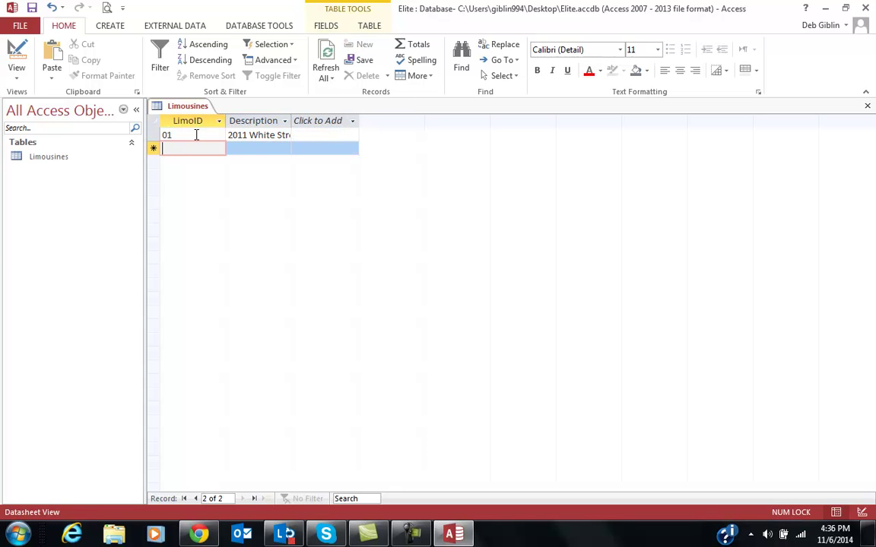
Enter record 02 with description '2011 Black Stretch', correcting the typo
{"action": "type", "text": "02"}
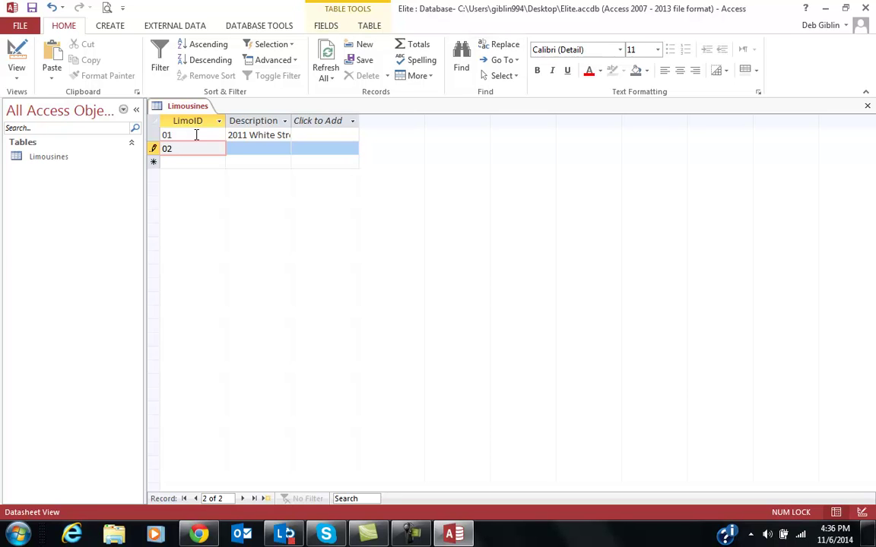
{"action": "key", "text": "Tab"}
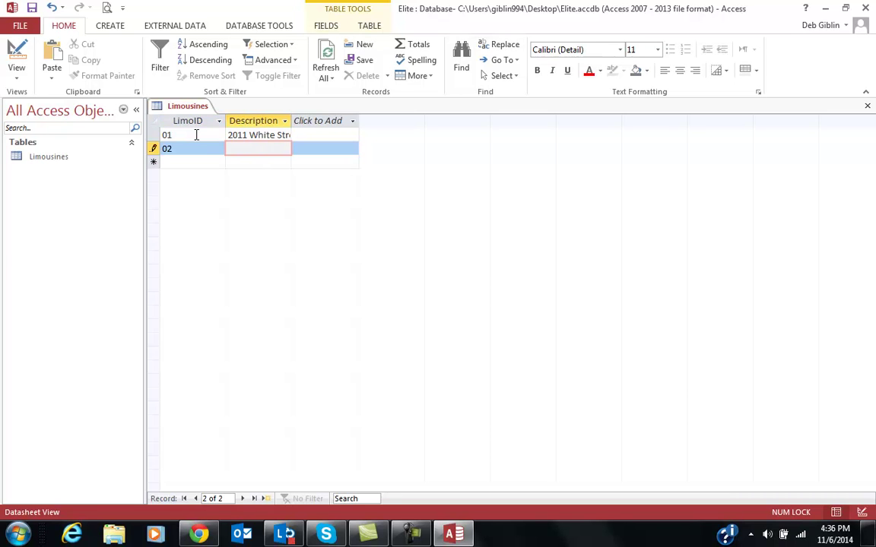
{"action": "type", "text": "2011 Black"}
{"action": "type", "text": " Strect"}
{"action": "key", "text": "BackSpace"}
{"action": "key", "text": "BackSpace"}
{"action": "type", "text": "tch"}
{"action": "left_click", "coordinate": [18, 82]}
Return Limousines to Design view and review the LimoID field's properties
{"action": "left_click", "coordinate": [36, 123]}
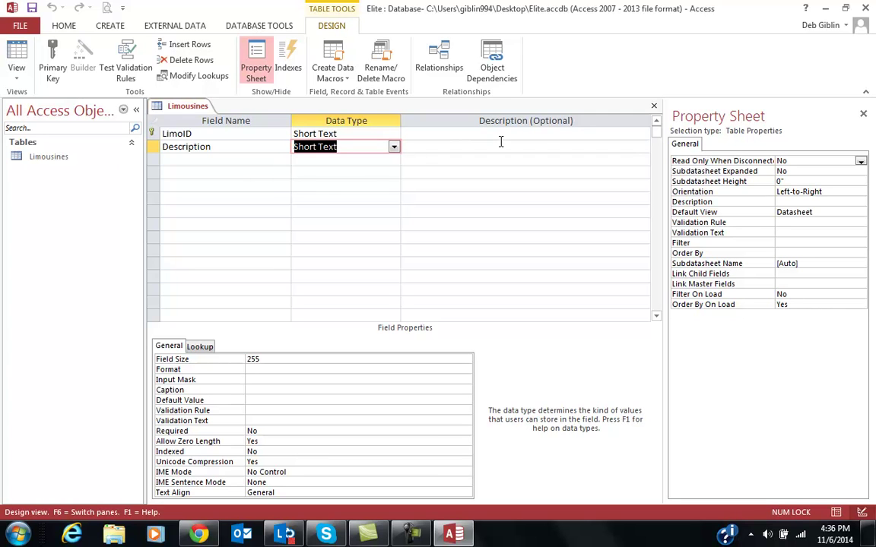
{"action": "left_click", "coordinate": [537, 131]}
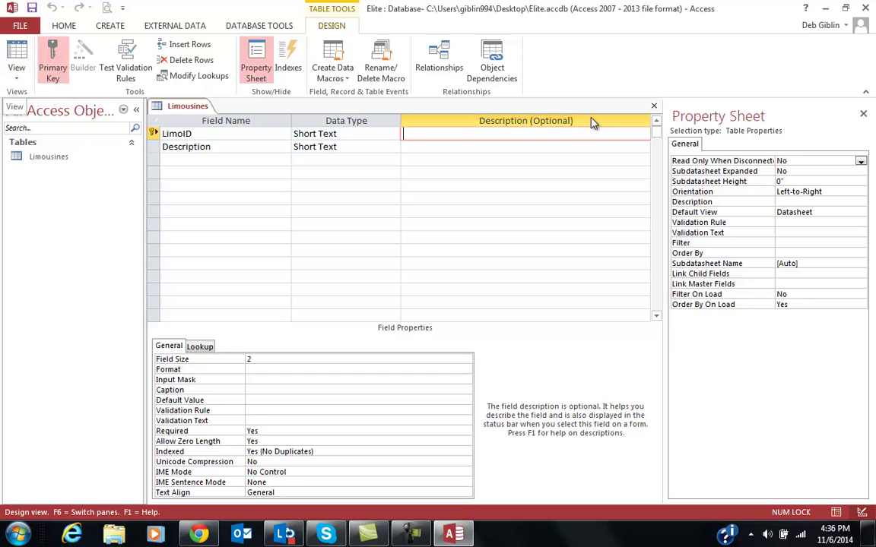
Close Limousines and create a new table saved as Drivers in Design view
{"action": "left_click", "coordinate": [654, 108]}
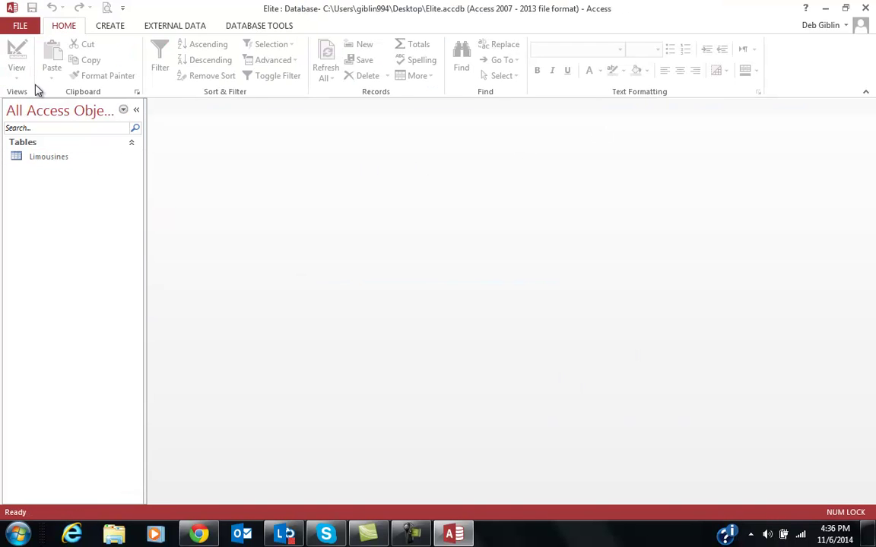
{"action": "left_click", "coordinate": [108, 30]}
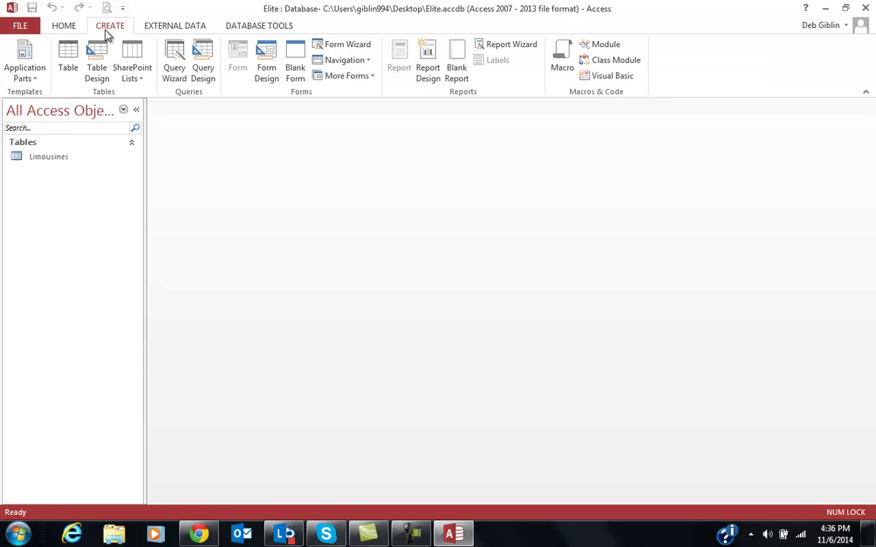
{"action": "left_click", "coordinate": [62, 54]}
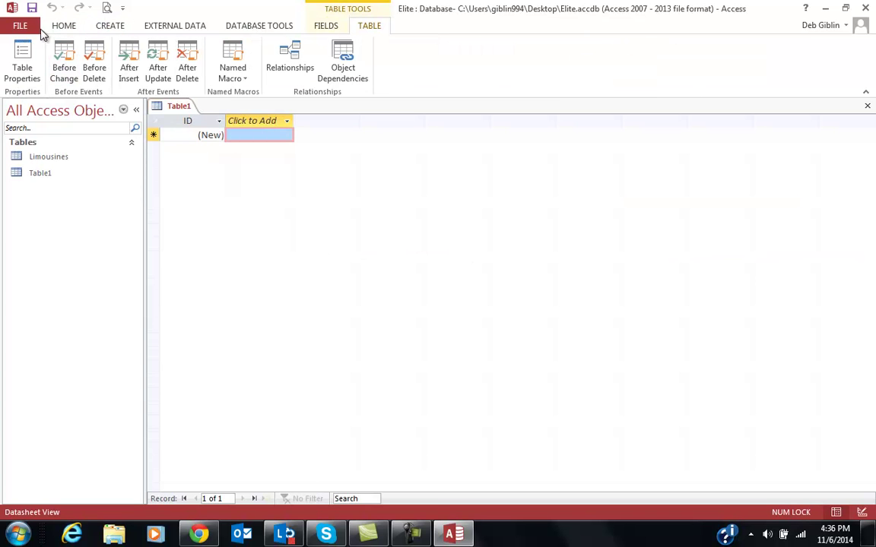
{"action": "left_click", "coordinate": [66, 33]}
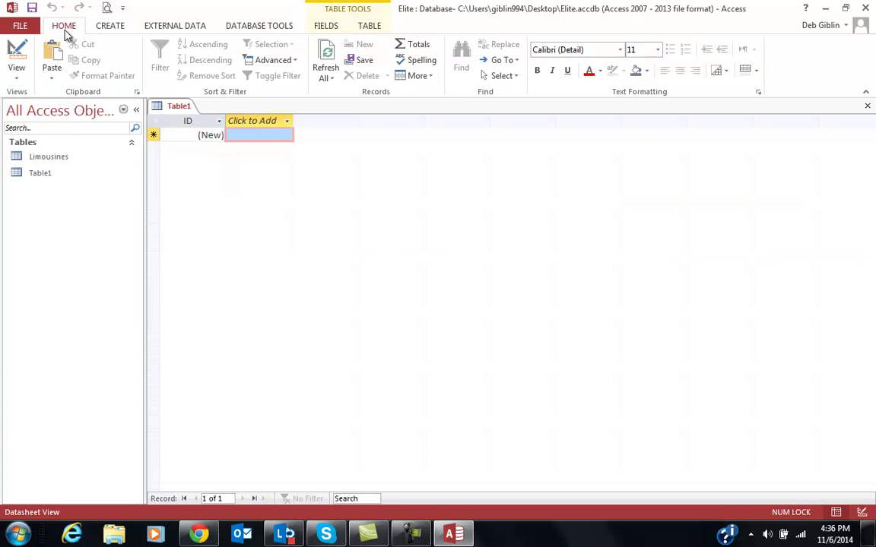
{"action": "left_click", "coordinate": [17, 77]}
{"action": "left_click", "coordinate": [23, 126]}
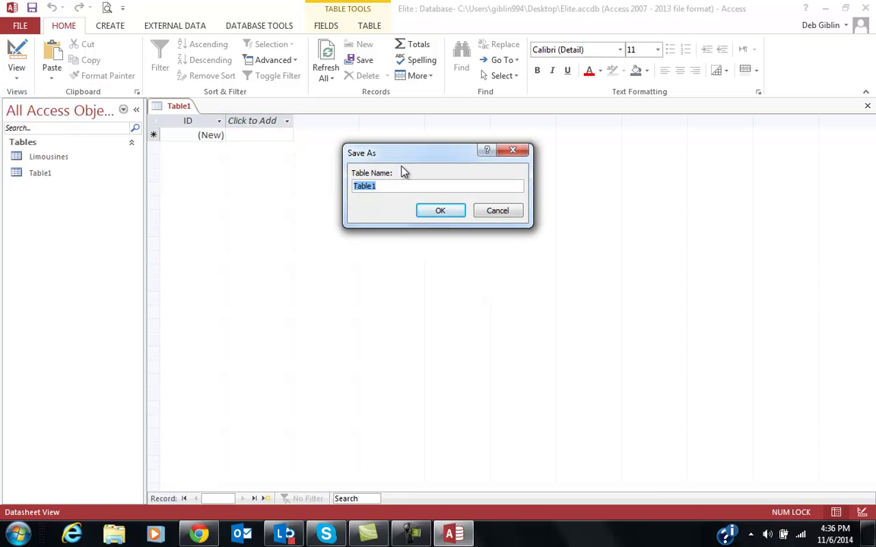
{"action": "type", "text": "Drivers"}
{"action": "left_click", "coordinate": [441, 212]}
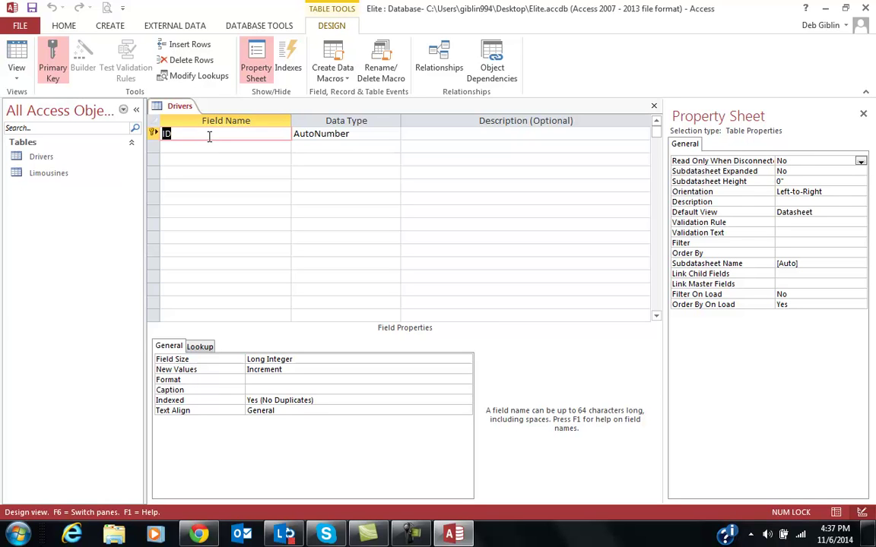
Rename the key field to DriverID as Short Text with field size 5
{"action": "type", "text": "DriverID"}
{"action": "left_click", "coordinate": [362, 137]}
{"action": "key", "text": "alt+Down"}
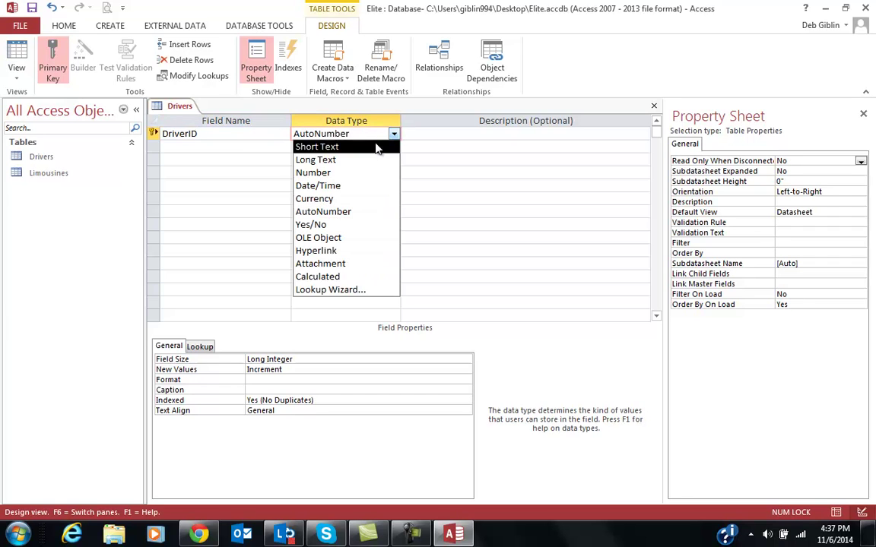
{"action": "left_click", "coordinate": [361, 147]}
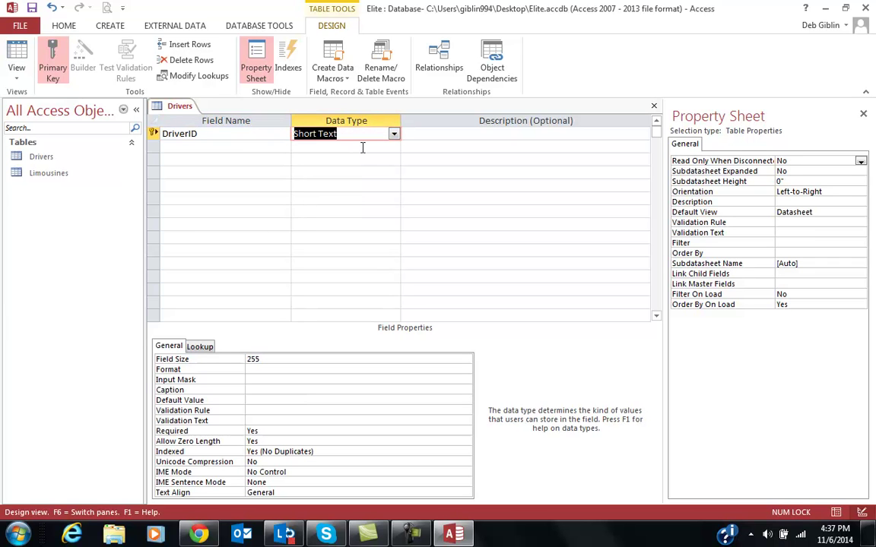
{"action": "left_click", "coordinate": [264, 359]}
{"action": "type", "text": "5"}
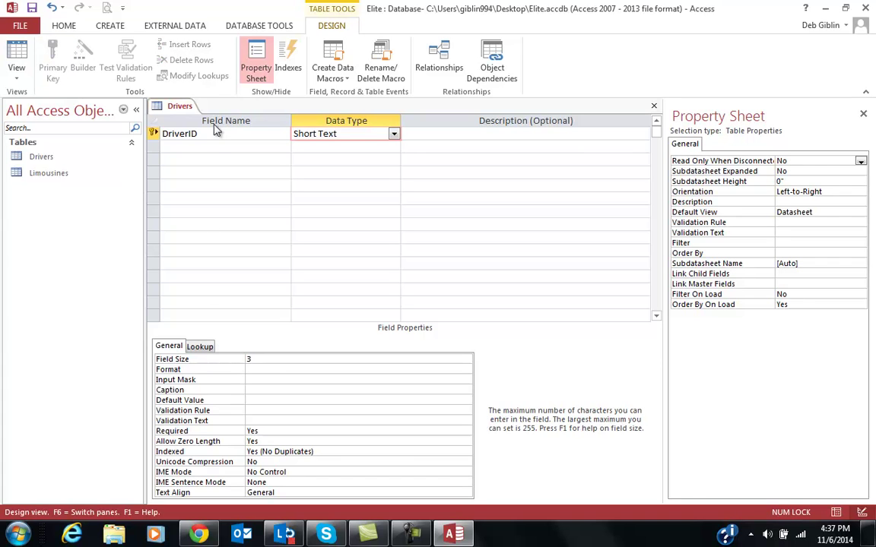
Add LastName and FirstName fields, both Short Text
{"action": "left_click", "coordinate": [211, 148]}
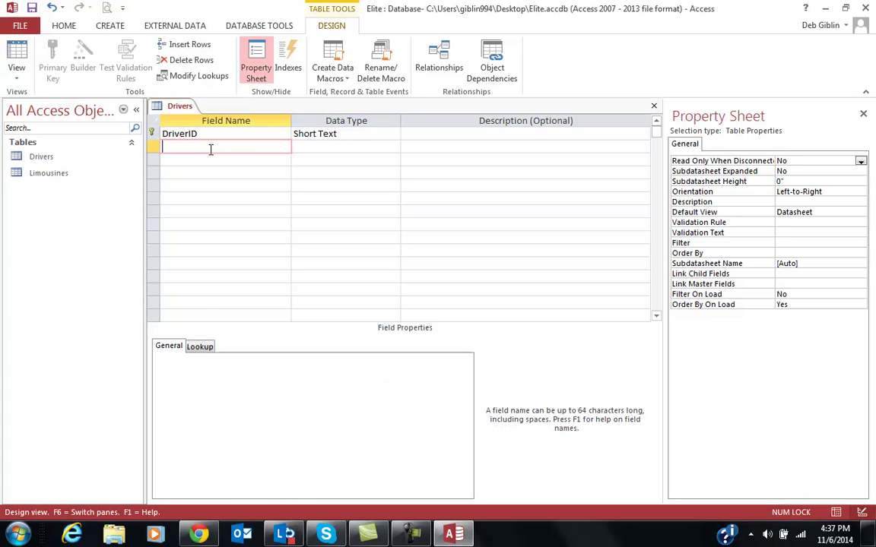
{"action": "type", "text": "LastName"}
{"action": "key", "text": "Tab"}
{"action": "left_click", "coordinate": [187, 160]}
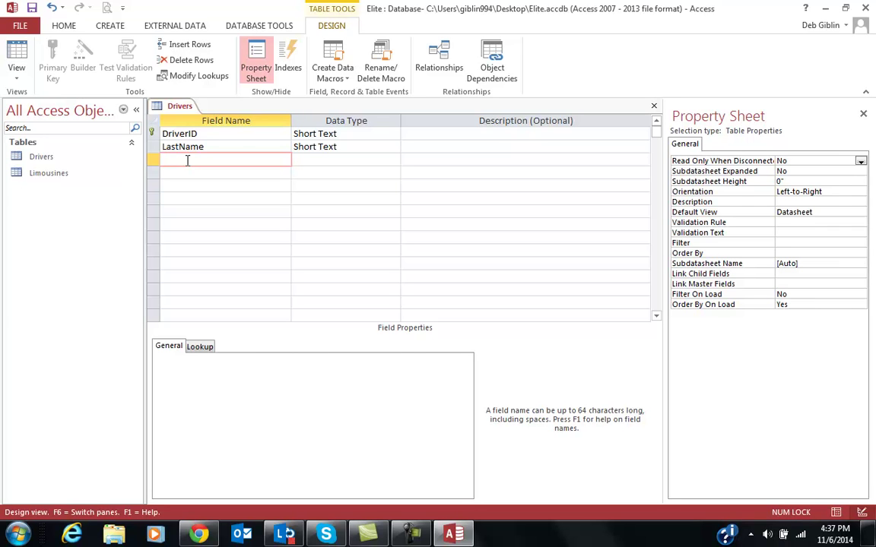
{"action": "type", "text": "FirstName"}
{"action": "left_click", "coordinate": [303, 160]}
{"action": "left_click", "coordinate": [242, 173]}
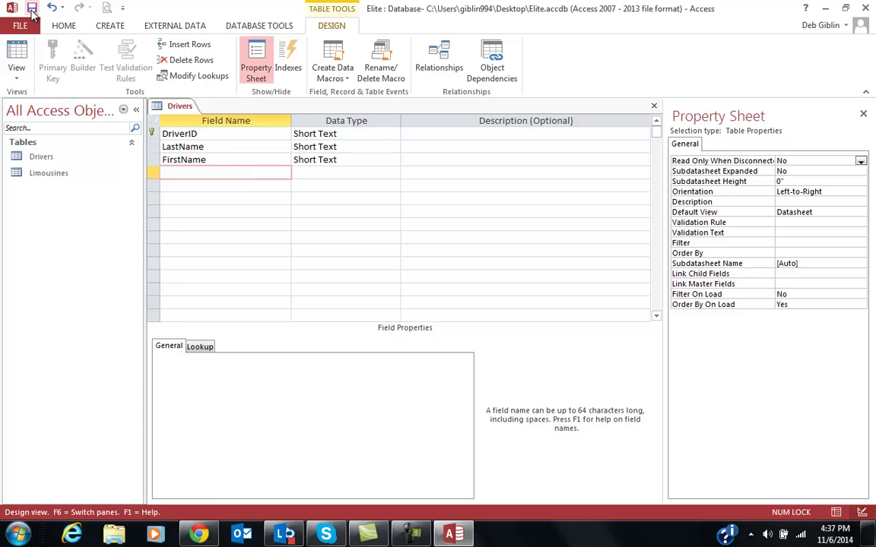
Save and close the Drivers design, then open Drivers and Limousines as datasheets
{"action": "left_click", "coordinate": [32, 9]}
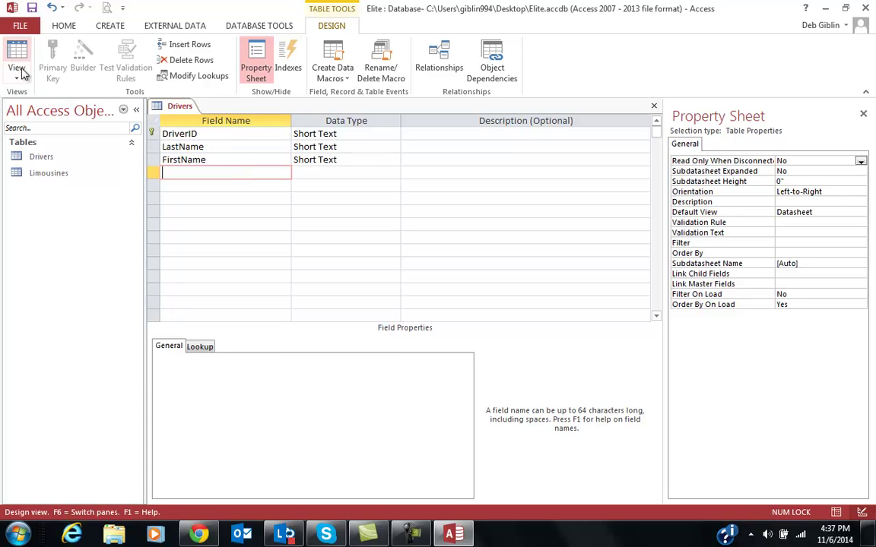
{"action": "left_click", "coordinate": [654, 106]}
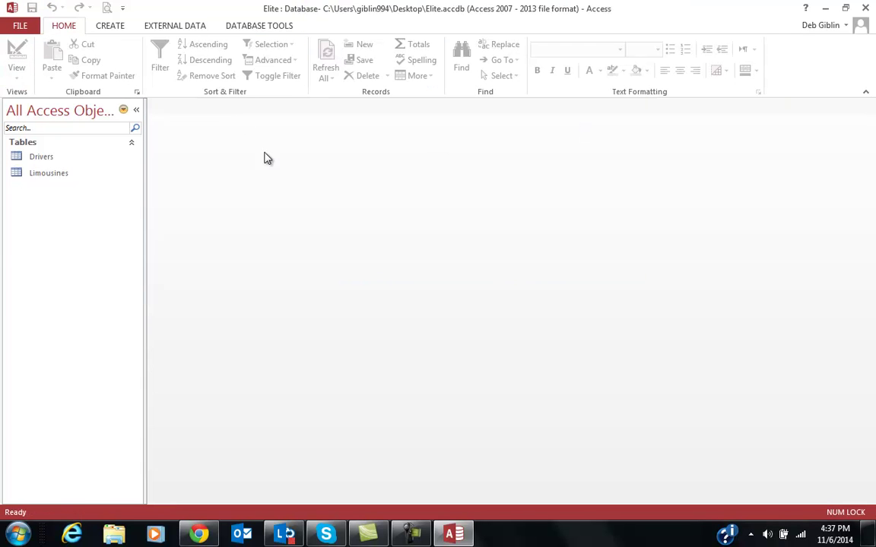
{"action": "double_click", "coordinate": [49, 160]}
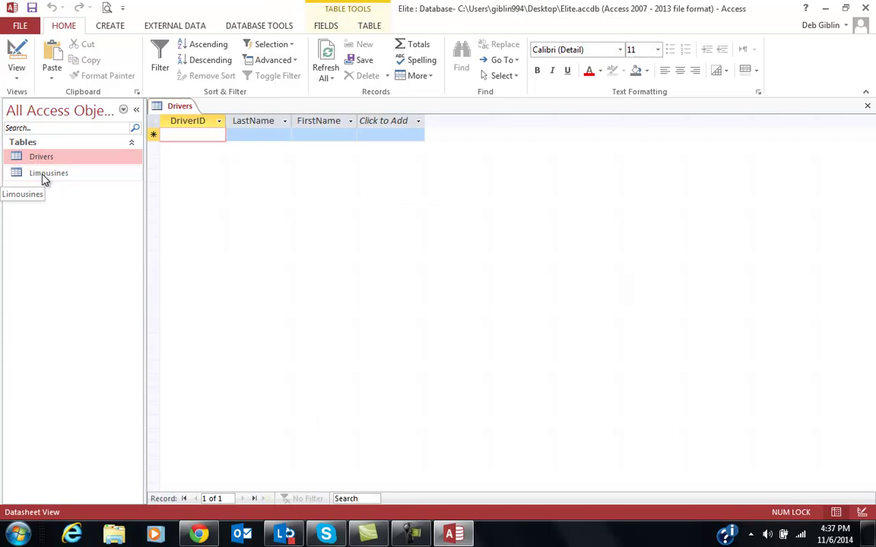
{"action": "double_click", "coordinate": [44, 175]}
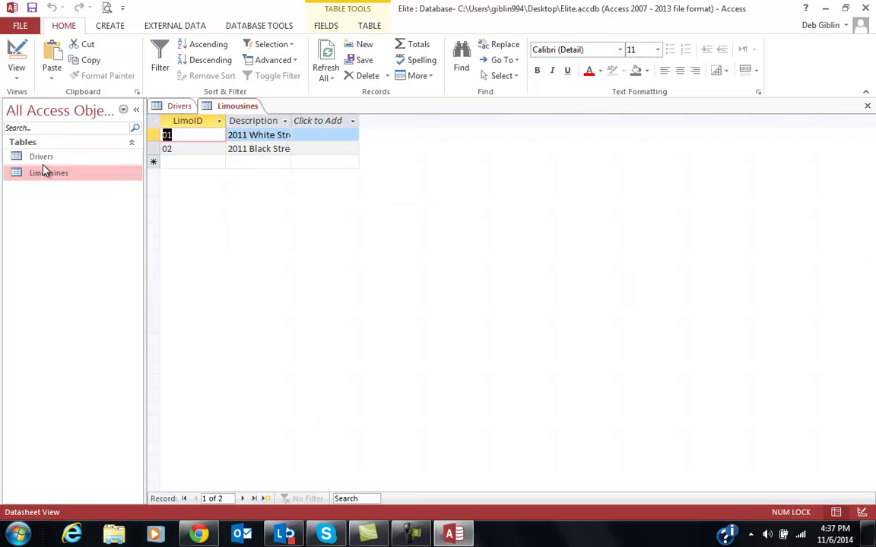